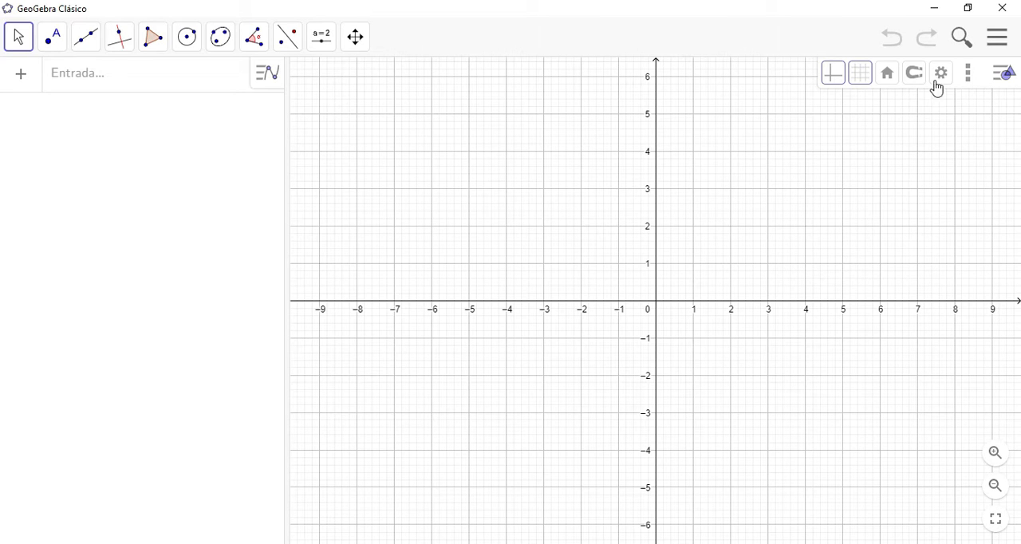
Step: Add the Vista Gráfica 3D view and close the 2D graphics view
click(968, 80)
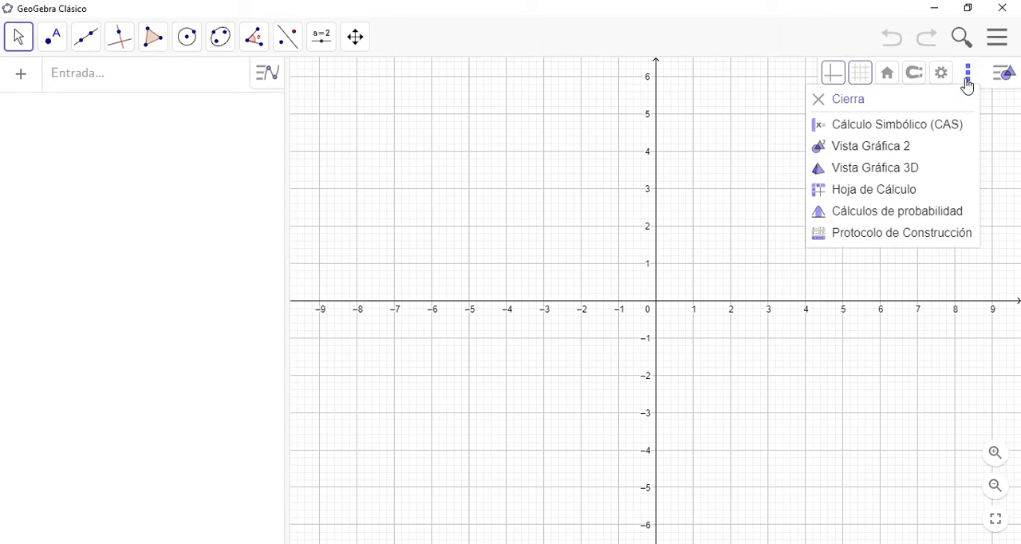
click(893, 170)
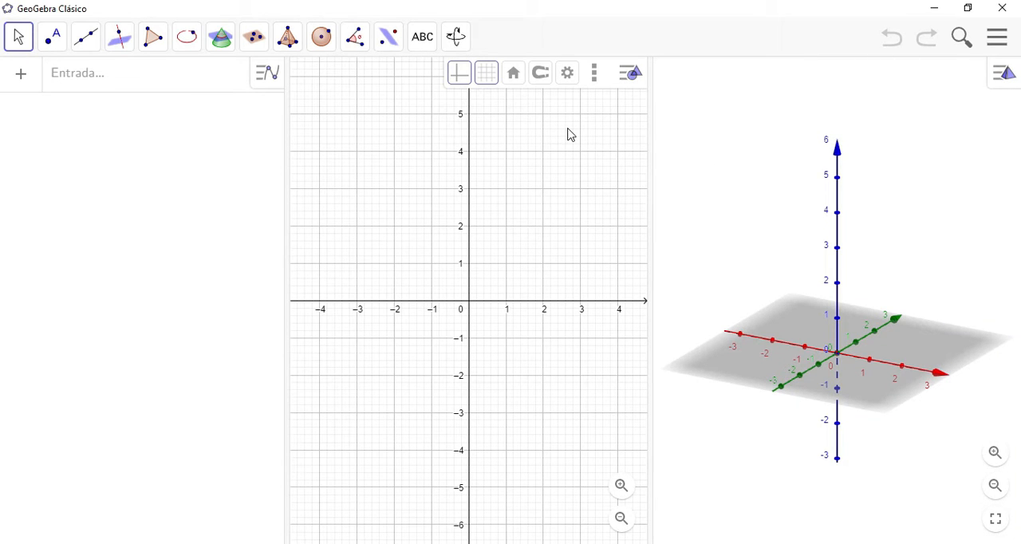
click(594, 74)
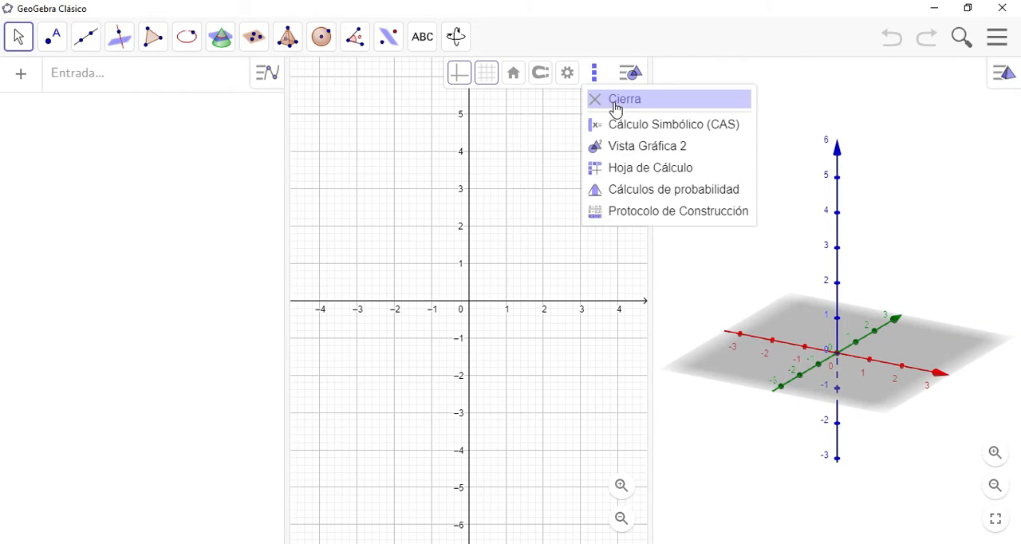
click(616, 104)
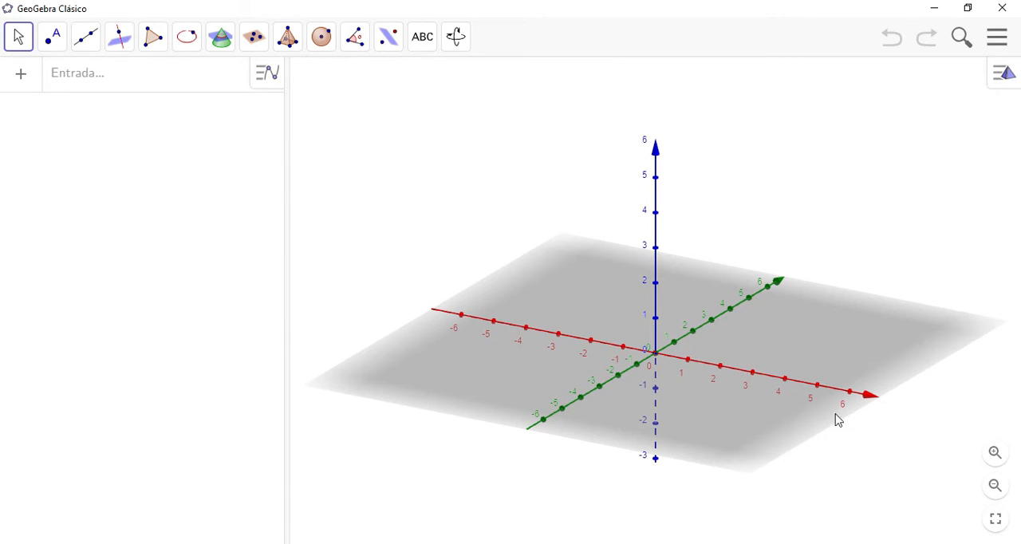
Step: Define the 3D vector v = (1, 2, 3) with a lowercase name
drag(863, 391, 786, 409)
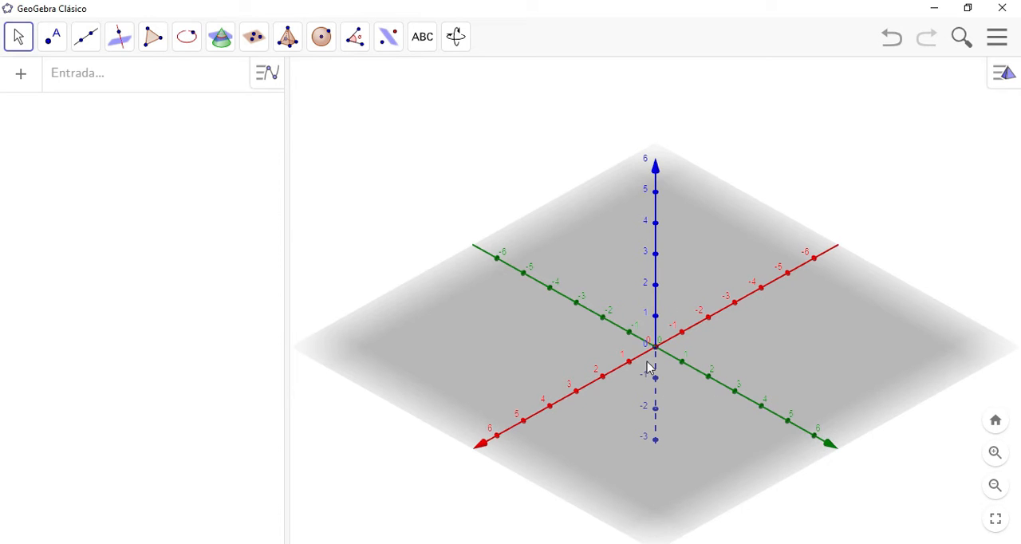
click(183, 84)
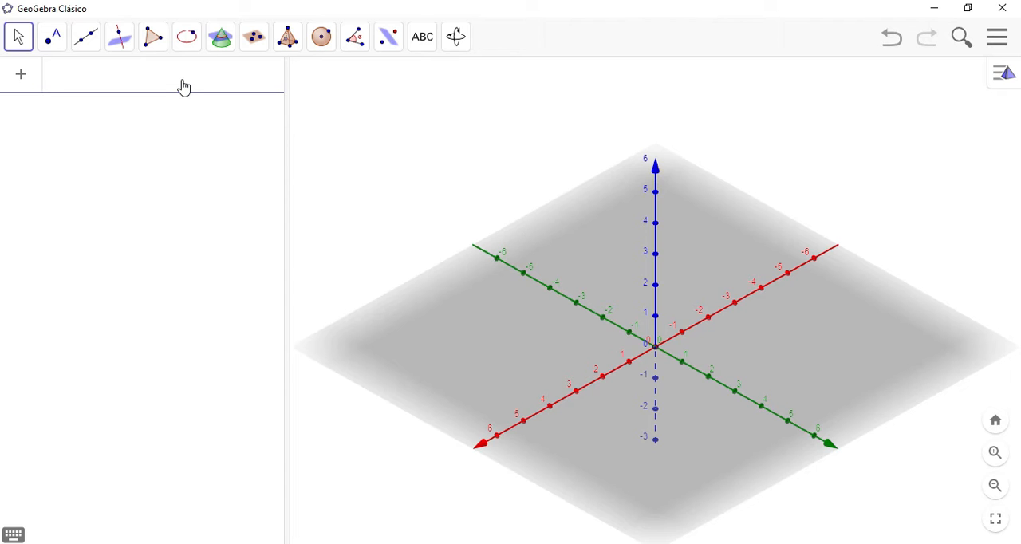
text(v = (1, 2, 3)
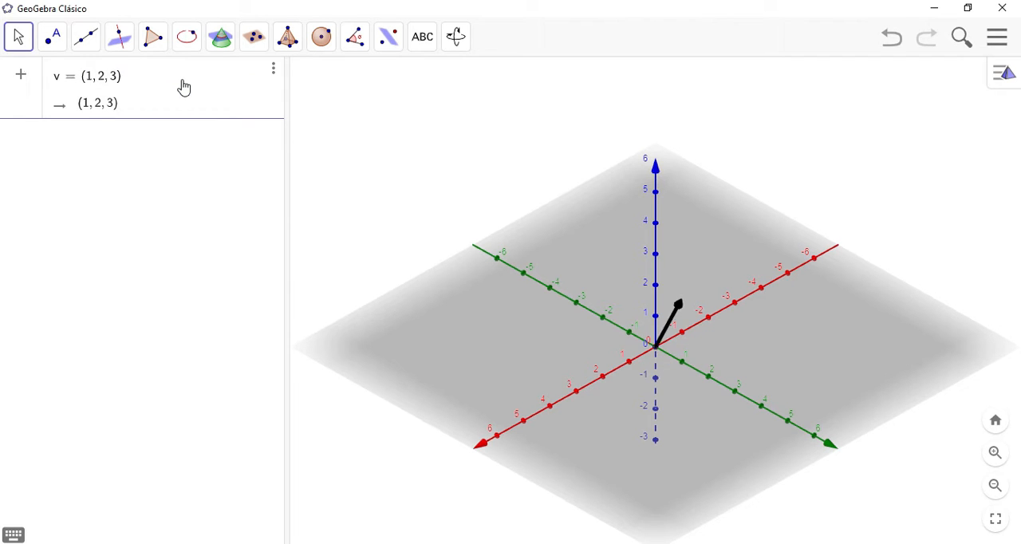
key(Return)
Step: Enter (1, 2, 3) without a name to create a point, and delete that point again
mouse_move(692, 449)
mouse_down()
mouse_move(713, 447)
mouse_move(690, 456)
mouse_up()
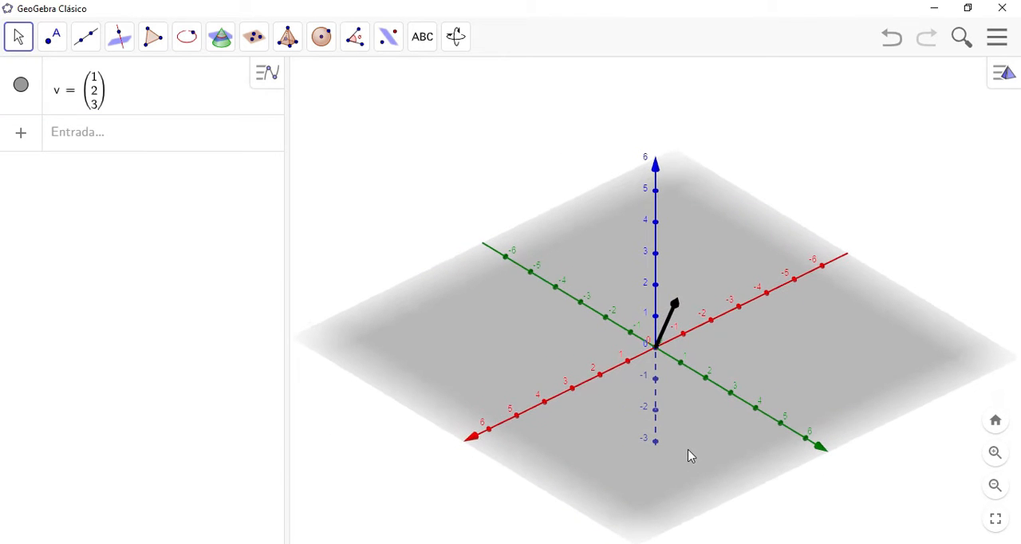
click(150, 149)
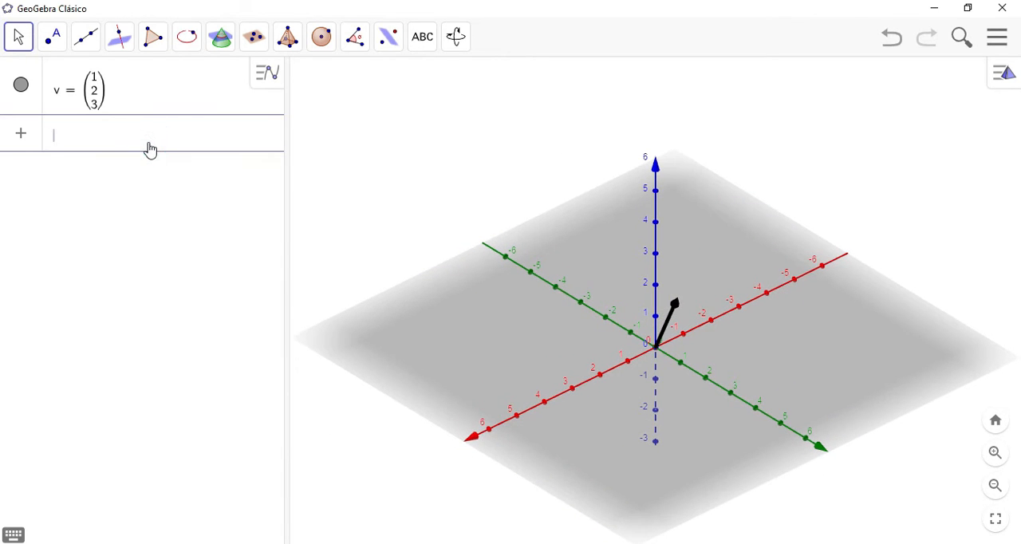
text(()
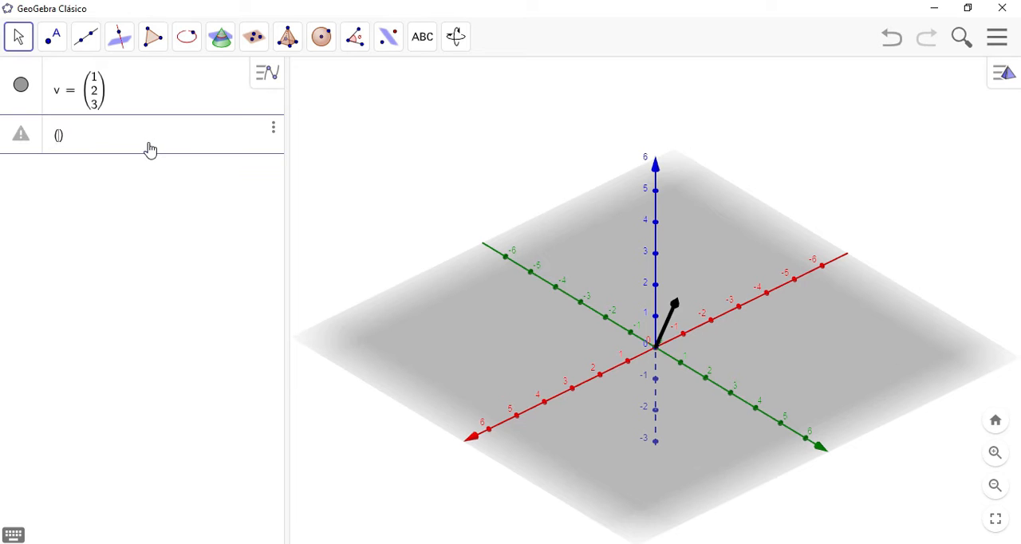
text(1, 2)
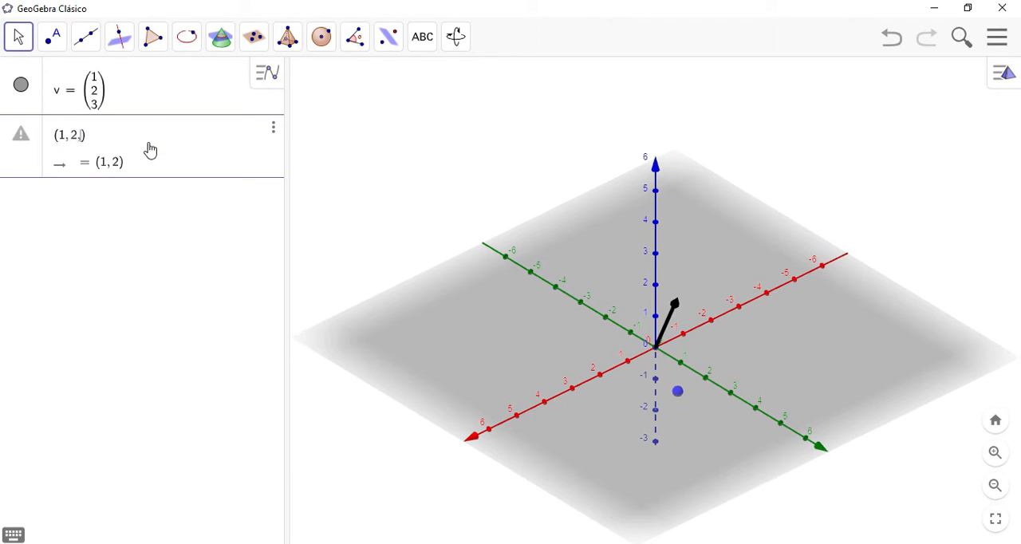
text(, 3)
key(Return)
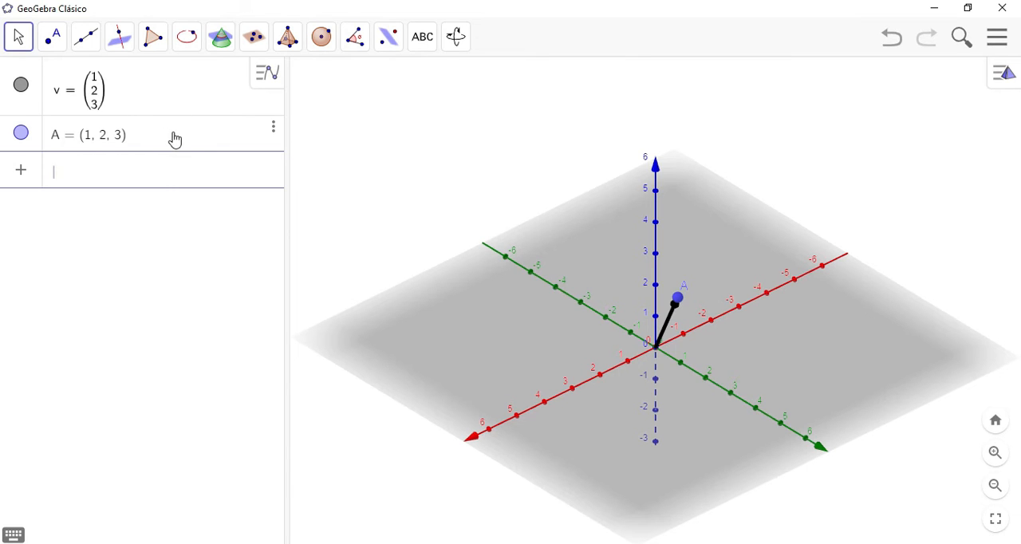
click(273, 132)
click(343, 158)
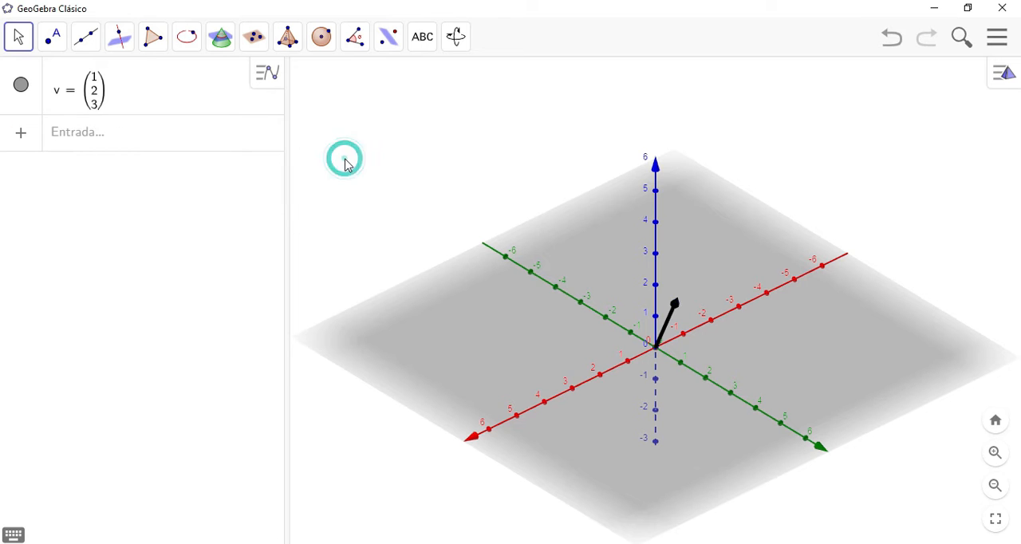
Step: Define the unit vector along the x-axis as u1 = (1, 0, 0)
mouse_move(689, 373)
mouse_down()
mouse_move(708, 372)
mouse_move(691, 385)
mouse_up()
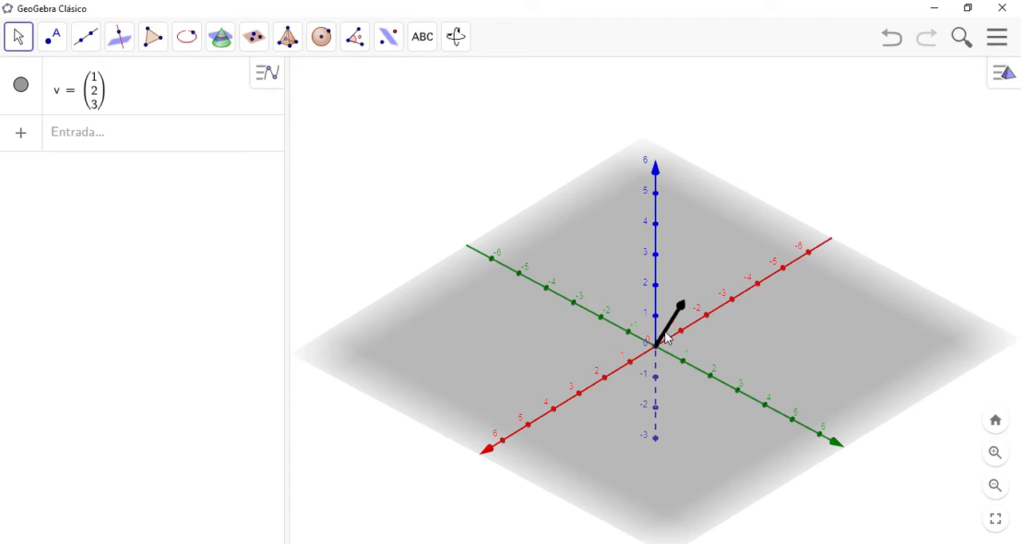
click(138, 136)
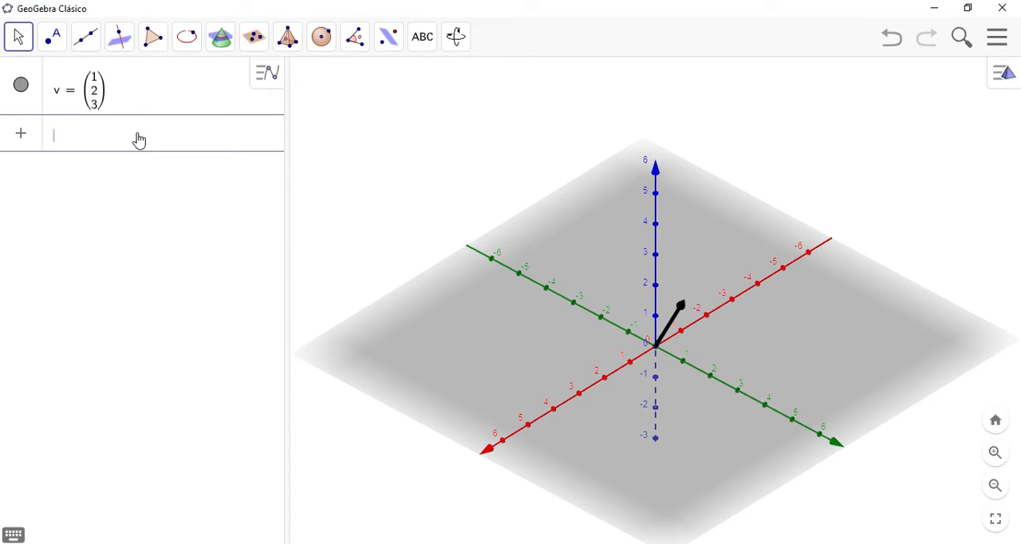
text(u1=(1,0,0)
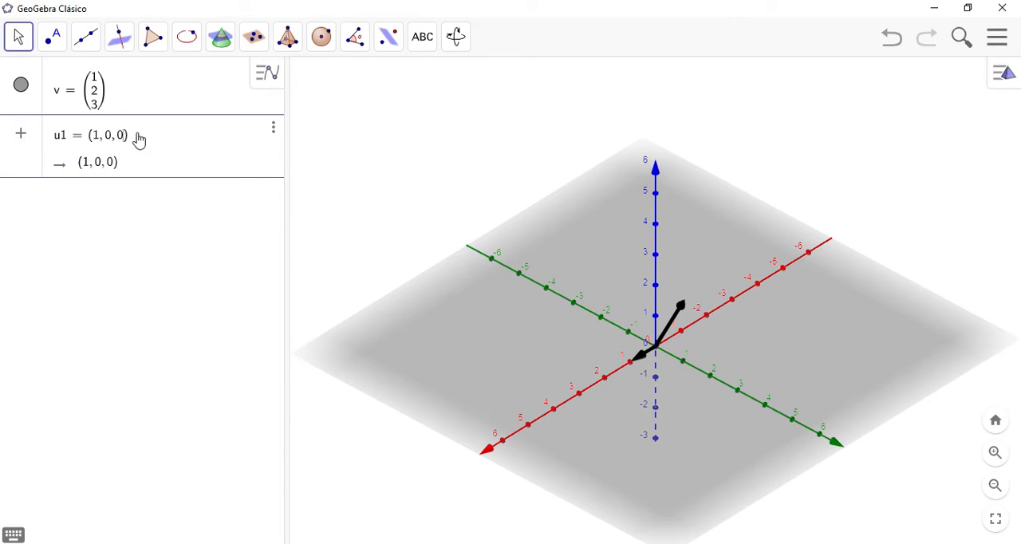
key(Return)
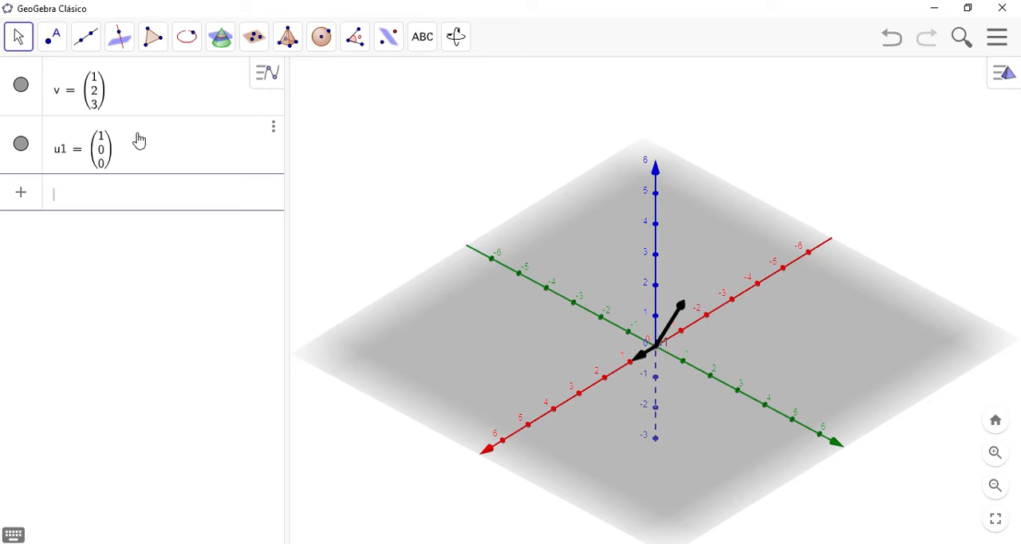
Step: Define the unit vector along the y-axis as u2 = (0, 1, 0)
text(u2 = )
text(()
text(0)
text(,1,0)
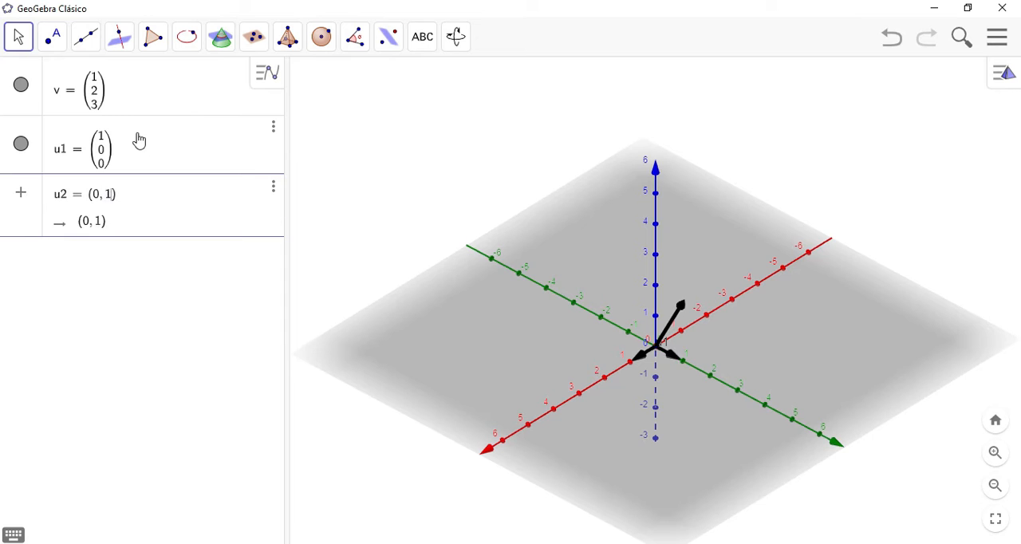
key(Return)
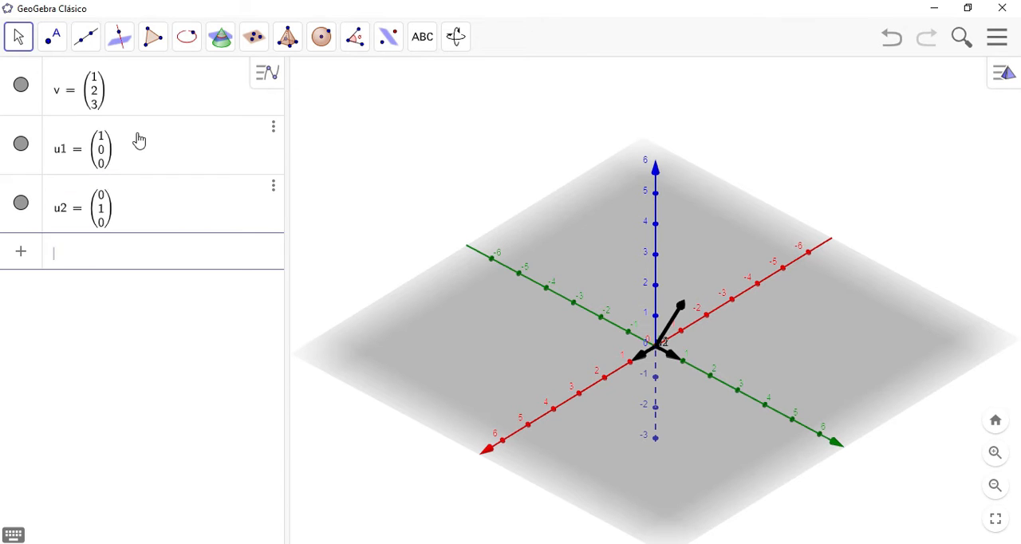
Step: Define the unit vector along the z-axis as u3 = (0, 0, 1)
text(u3 = (0, 0.1)
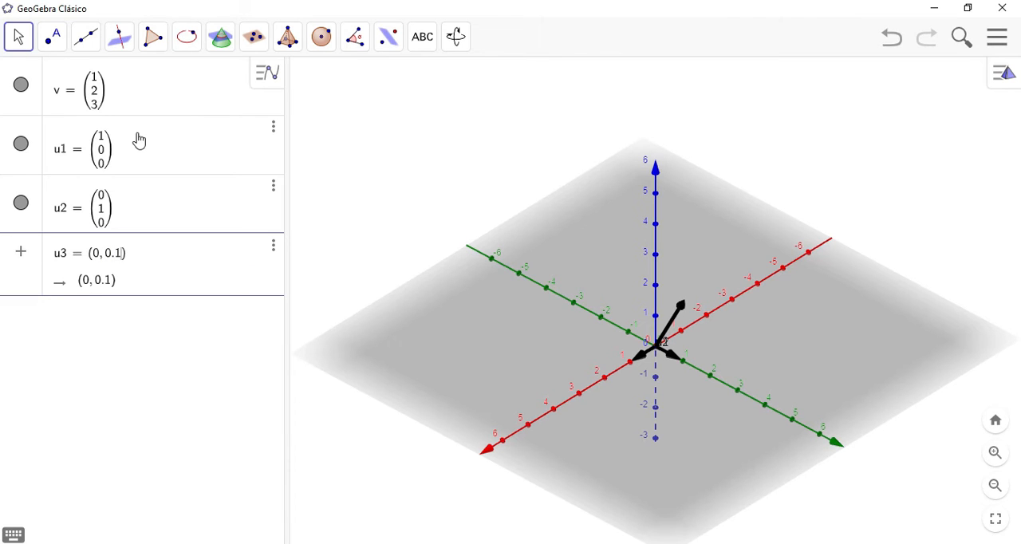
key(BackSpace)
key(BackSpace)
text(,1)
key(Return)
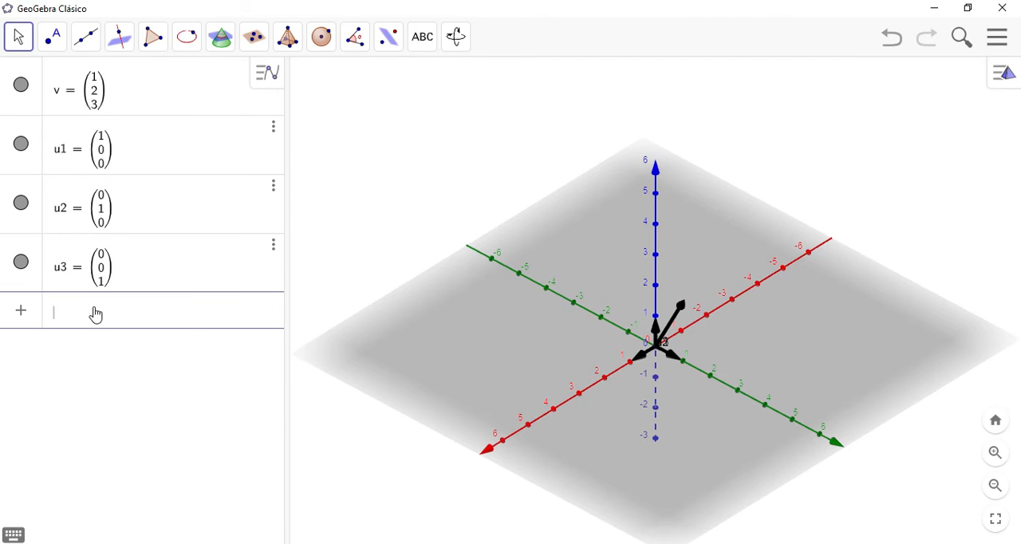
text(vect)
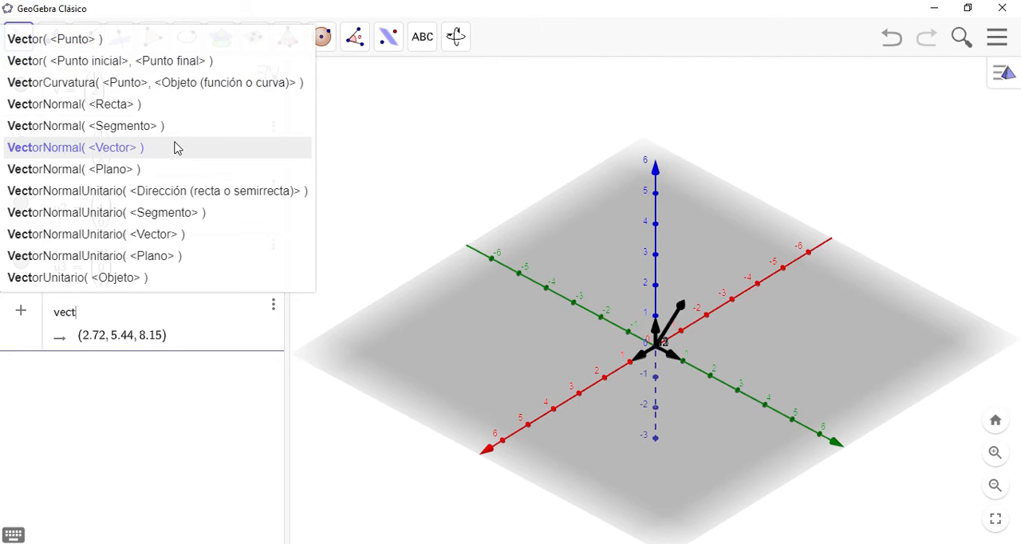
text(or)
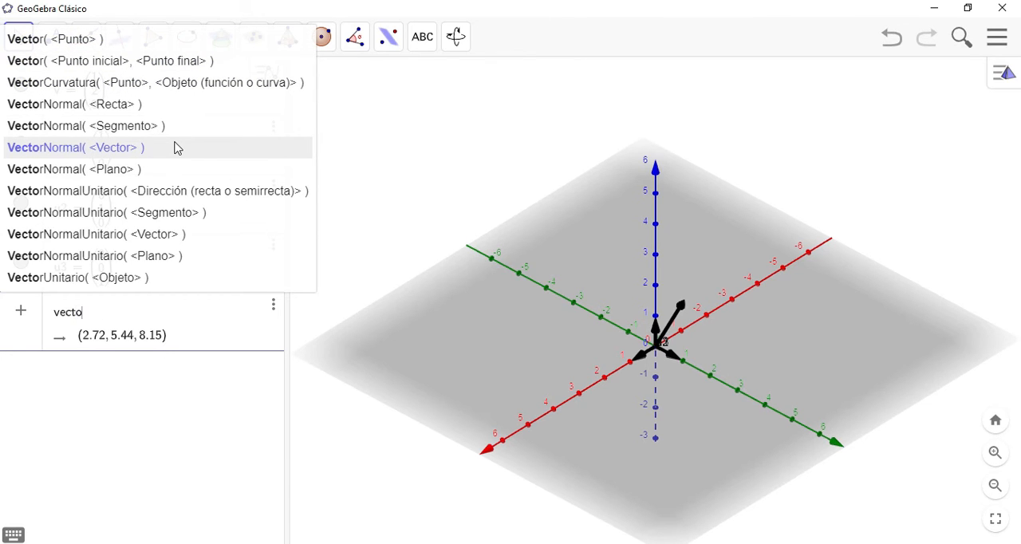
key(BackSpace)
key(BackSpace)
key(BackSpace)
key(BackSpace)
key(BackSpace)
key(BackSpace)
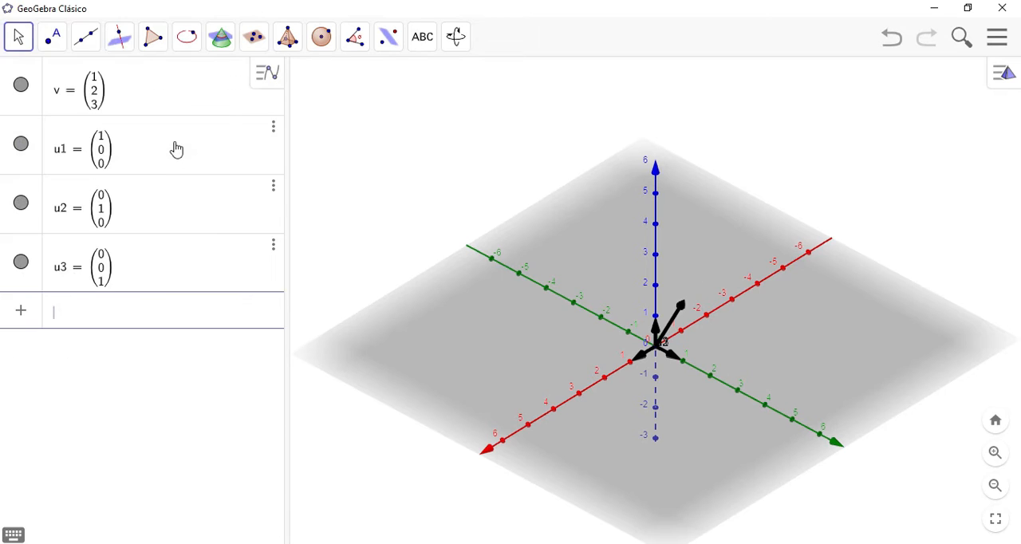
Step: Compute the angle between vectors v and u1 with the Ángulo(<Vector>, <Vector>) command
text(angu)
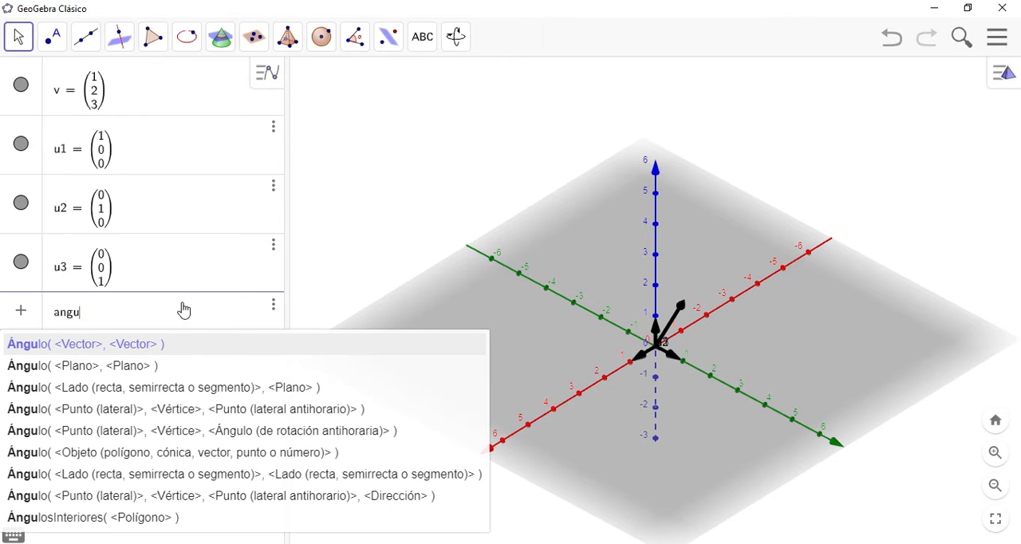
click(115, 348)
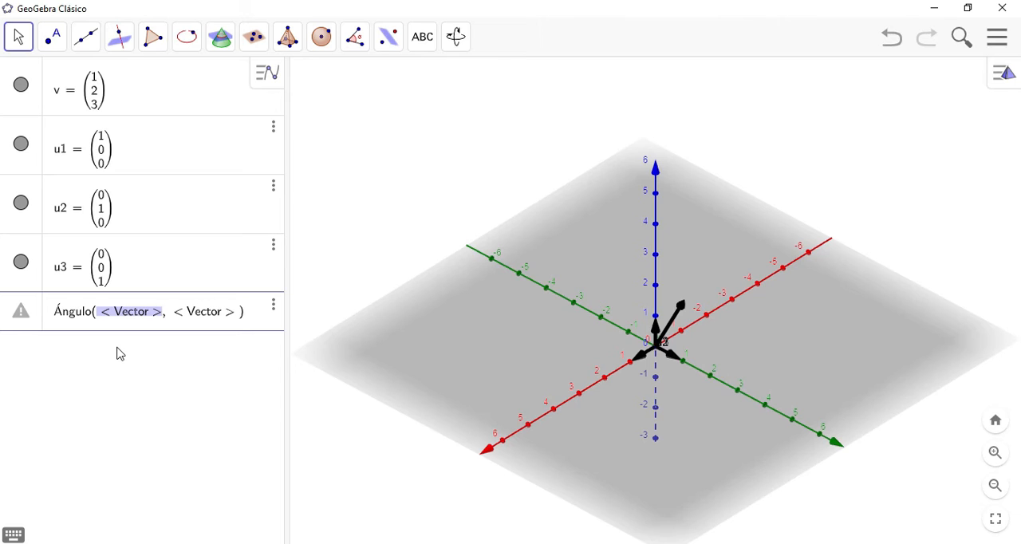
text(v)
key(Tab)
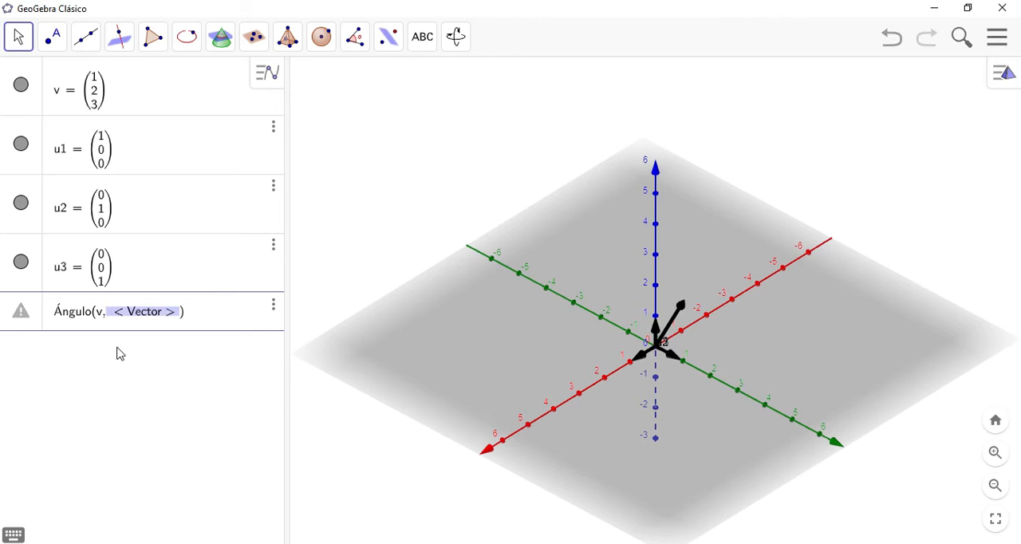
text(u1)
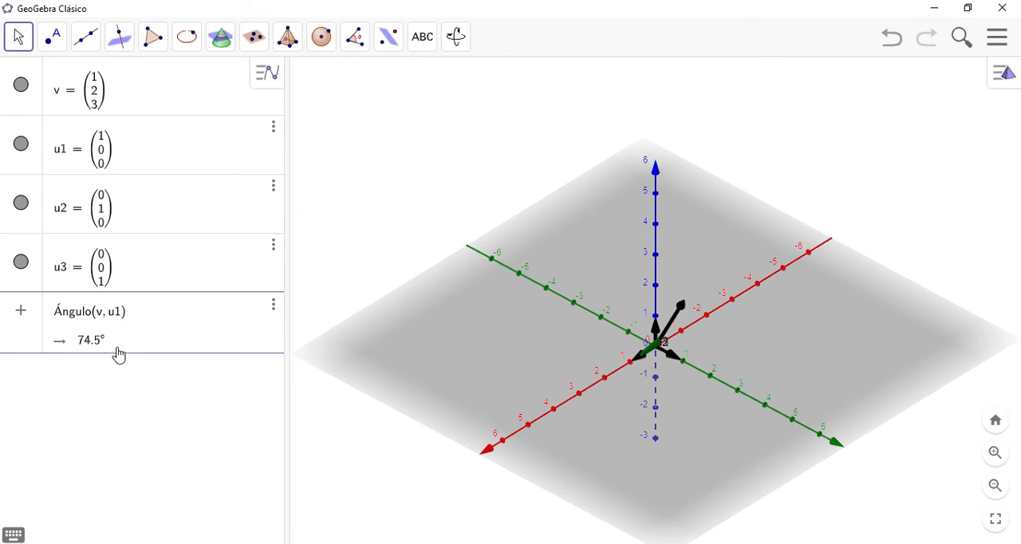
key(Return)
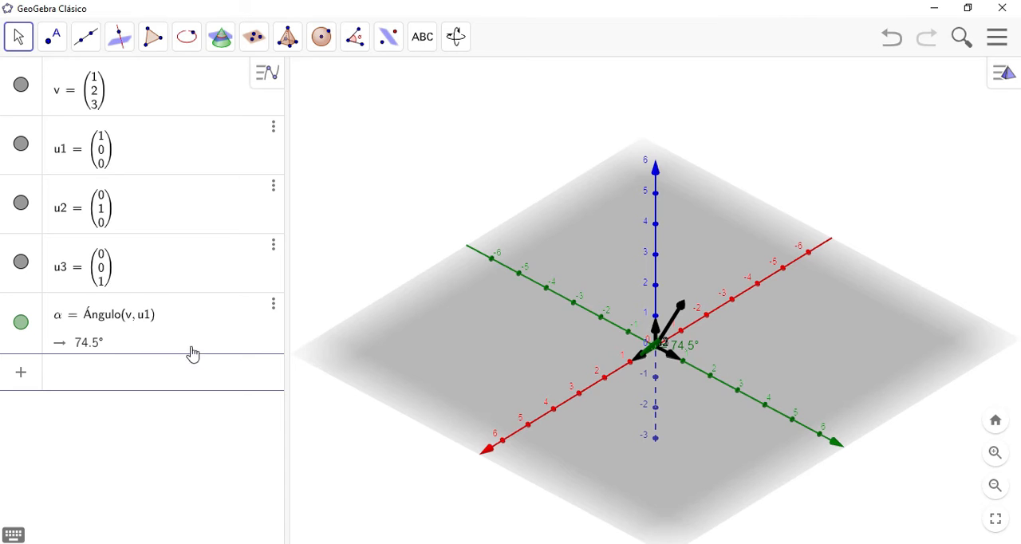
Step: Compute the angle between vectors v and u2 with the Ángulo(<Vector>, <Vector>) command
mouse_move(666, 401)
mouse_down()
mouse_move(711, 410)
mouse_move(734, 381)
mouse_move(706, 404)
mouse_move(653, 394)
mouse_move(636, 372)
mouse_move(640, 390)
mouse_move(652, 384)
mouse_move(656, 399)
mouse_move(673, 399)
mouse_move(653, 391)
mouse_move(646, 396)
mouse_move(659, 401)
mouse_move(647, 402)
mouse_up()
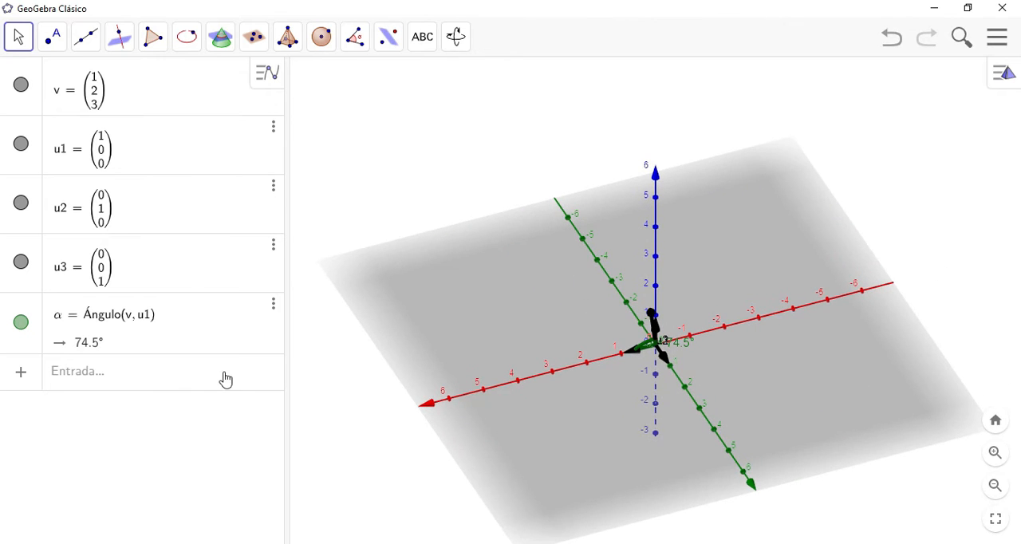
click(170, 385)
text(angulo)
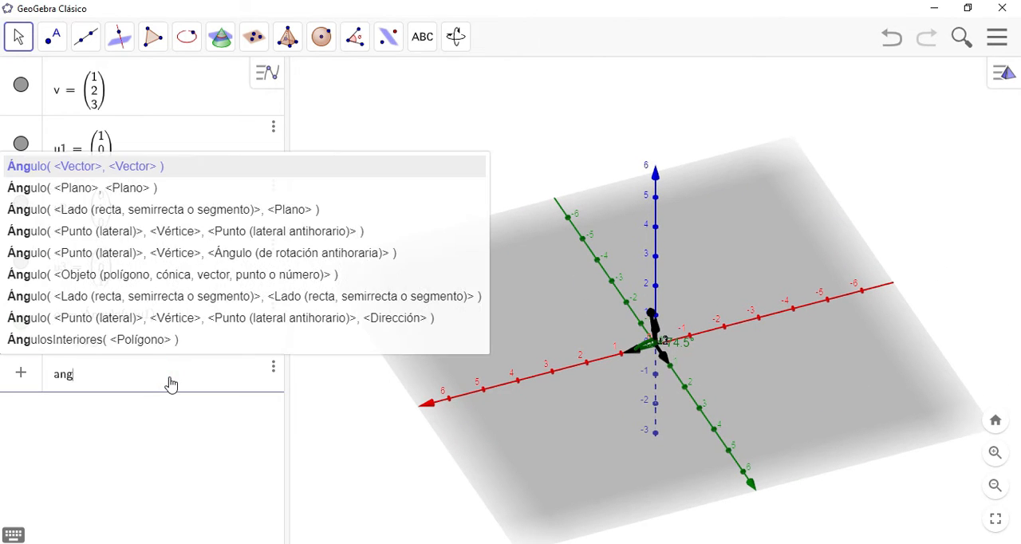
click(143, 169)
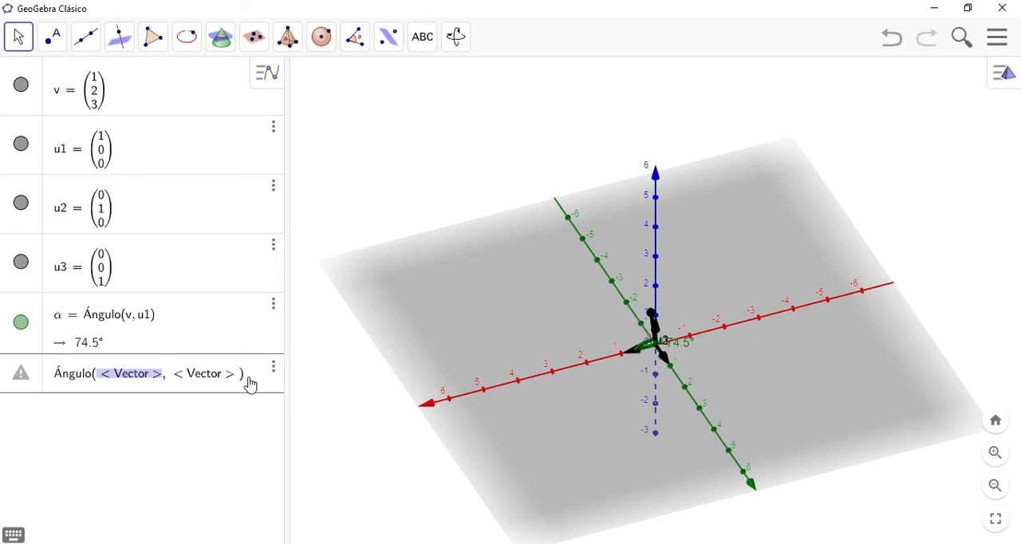
text(v)
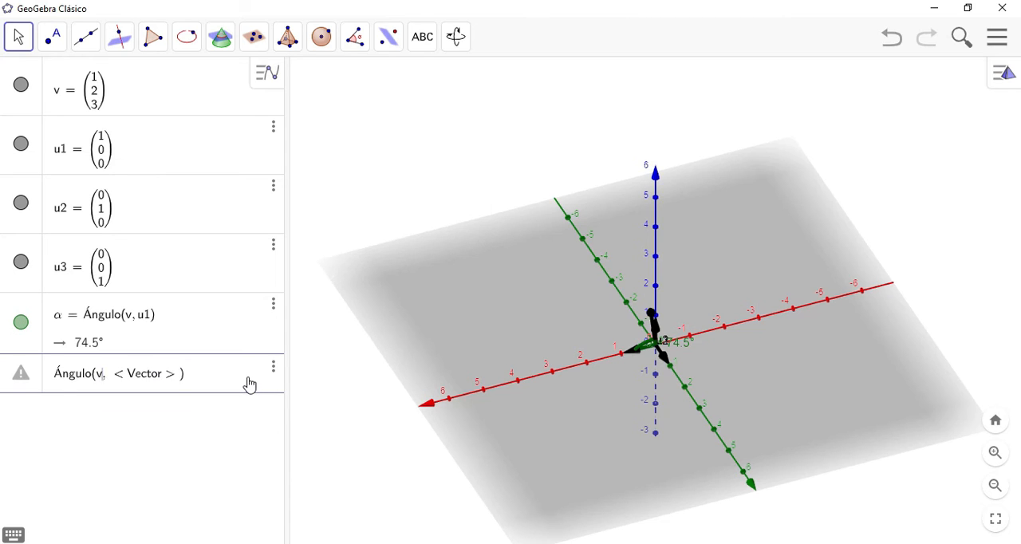
key(Tab)
text(u2)
key(Return)
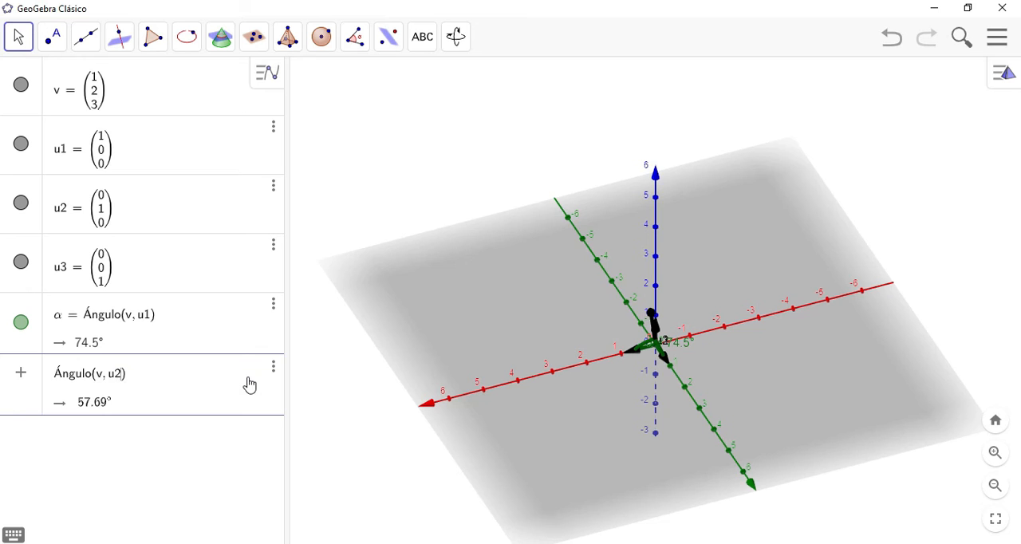
Step: Hide the angle between v and u1 in the 3D view
drag(649, 410, 659, 393)
click(21, 322)
click(687, 387)
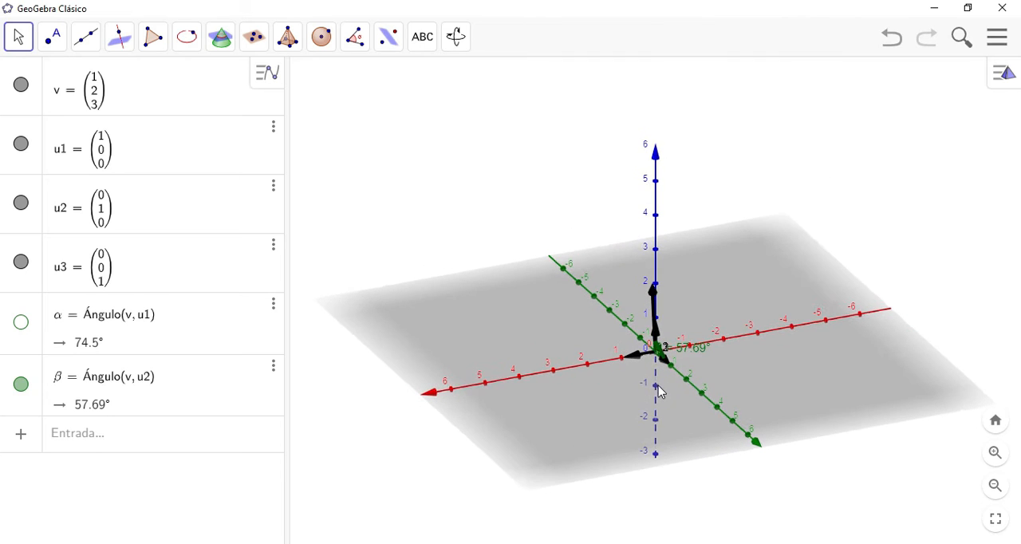
Step: Show the angle between v and u1 in the 3D view again
click(21, 321)
drag(653, 408, 632, 417)
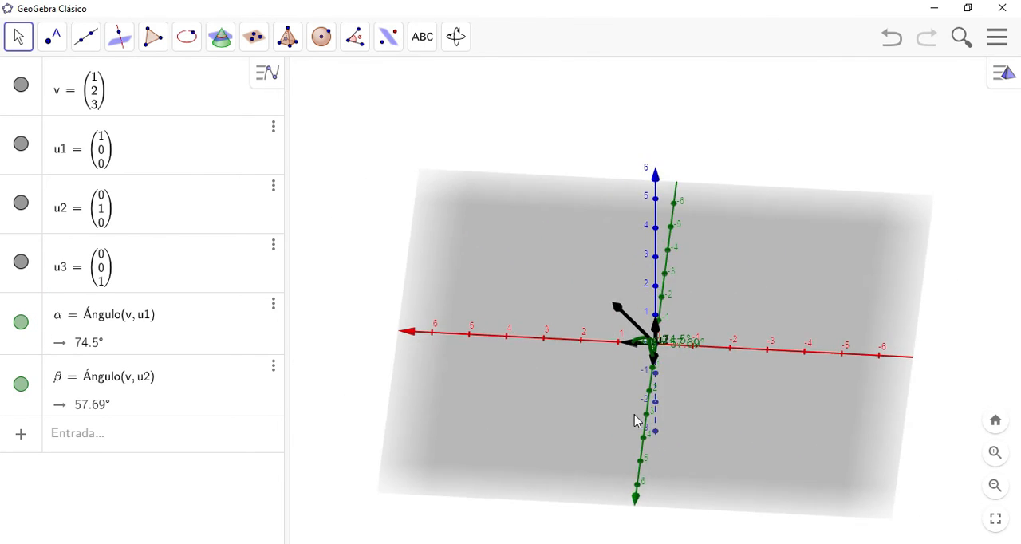
Step: Compute the angle between vectors v and u3 with the Ángulo(<Vector>, <Vector>) command
click(135, 441)
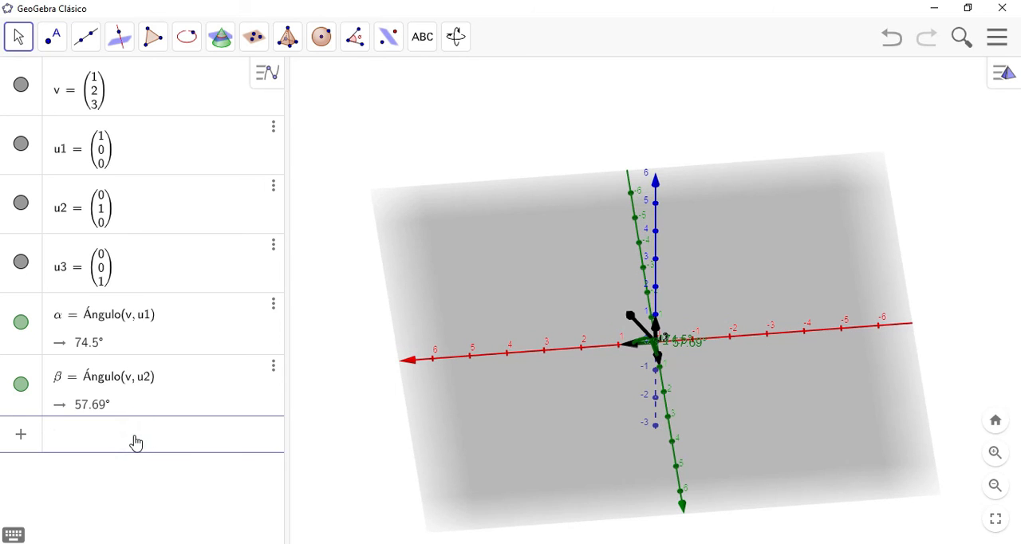
text(angul)
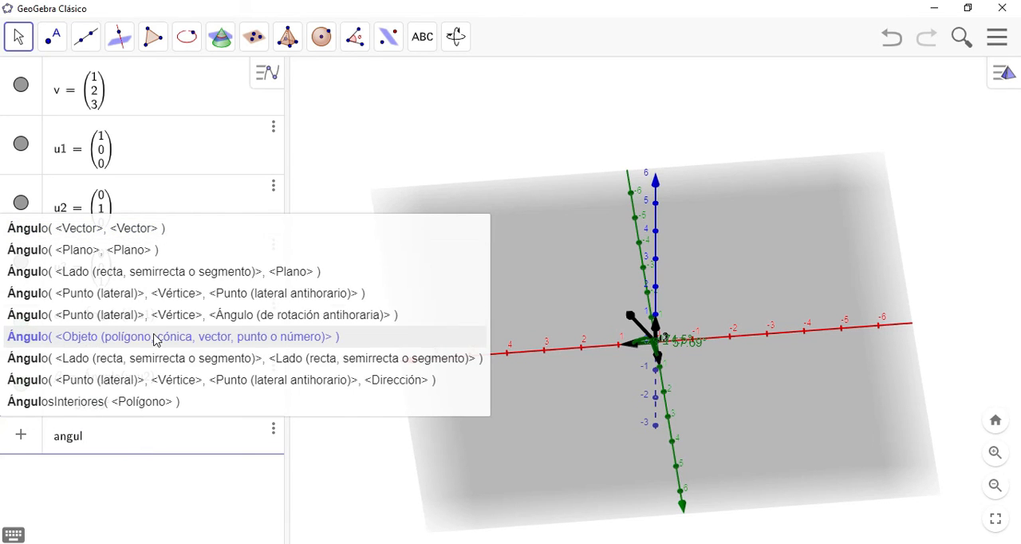
click(155, 229)
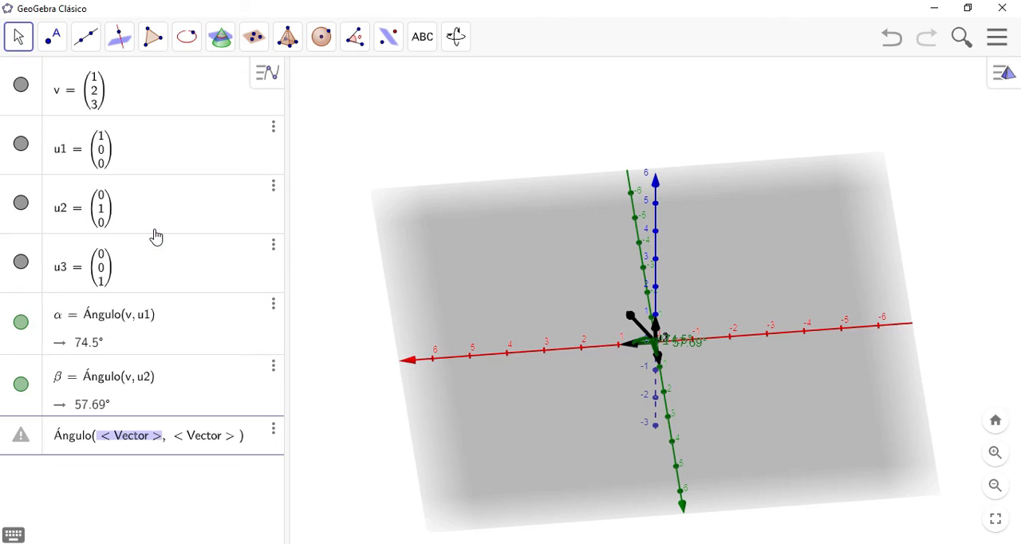
text(v)
key(Tab)
text(u)
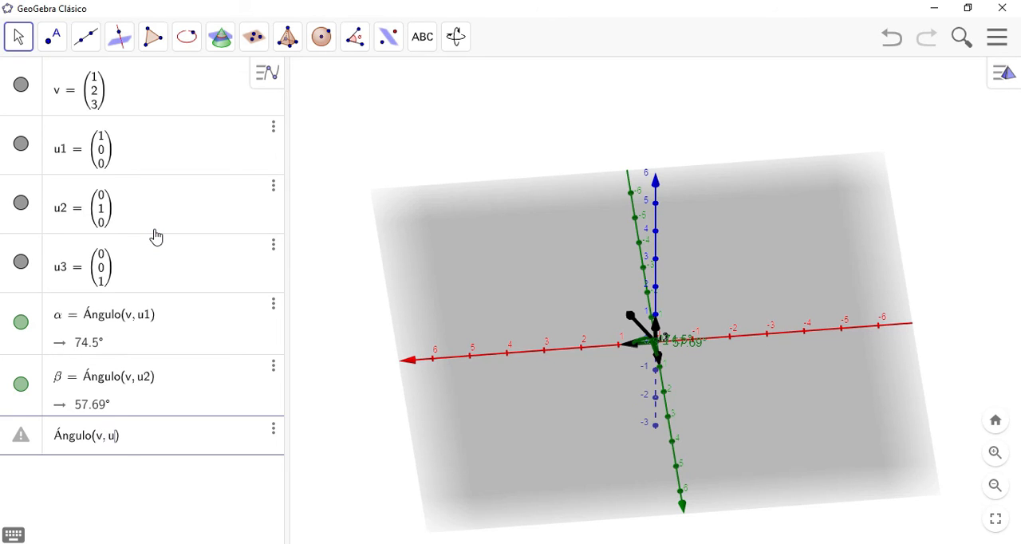
text(3)
key(Return)
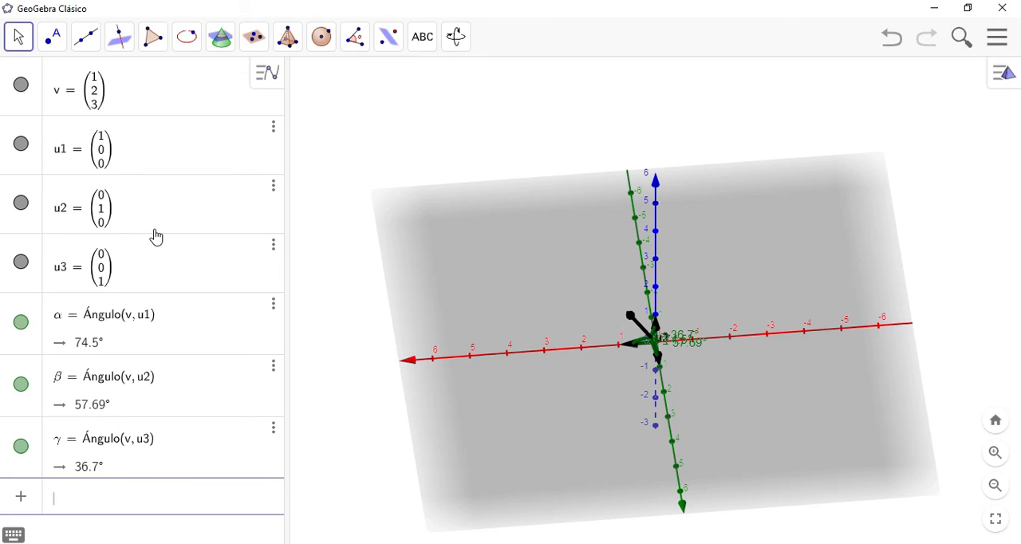
Step: Hide the angles of v with u1 and u2 to examine the angle between v and u3 in the 3D view
mouse_move(631, 399)
mouse_down()
mouse_move(681, 399)
mouse_move(612, 392)
mouse_up()
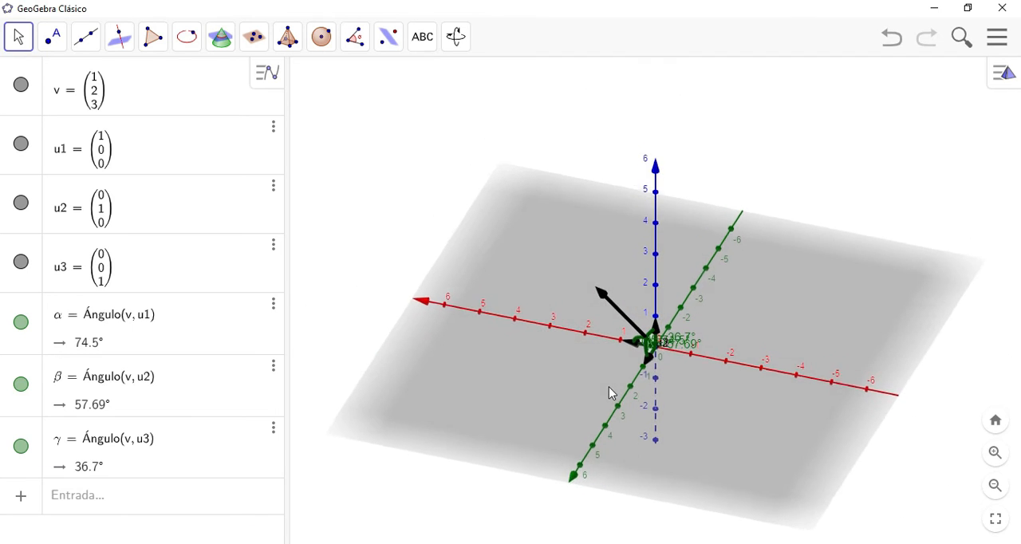
click(22, 323)
click(22, 385)
drag(690, 400, 738, 410)
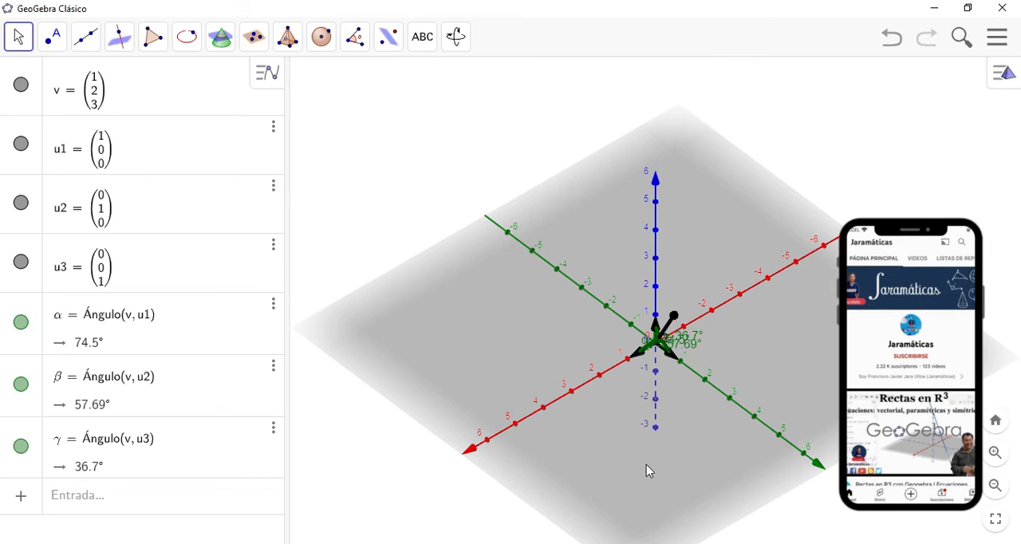
drag(659, 431, 671, 413)
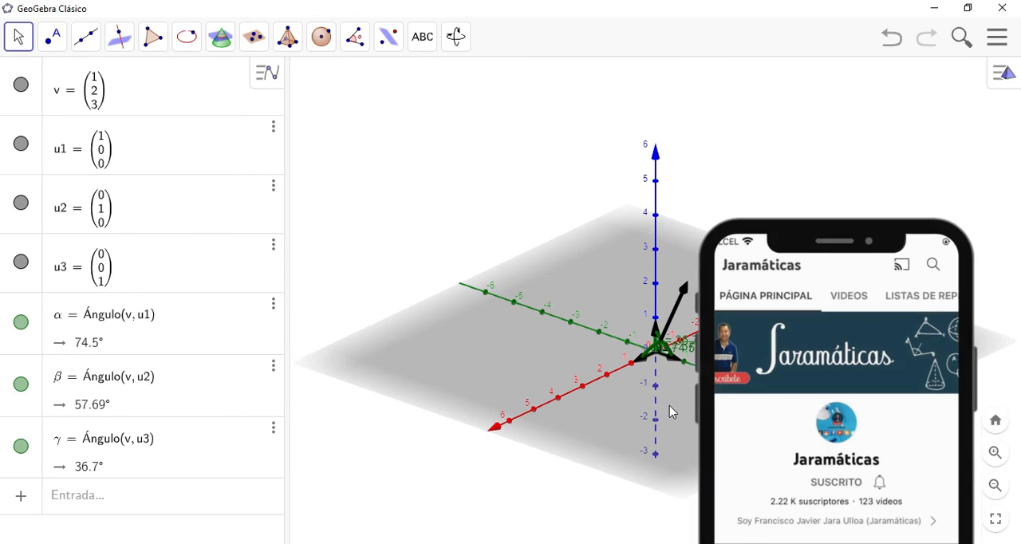